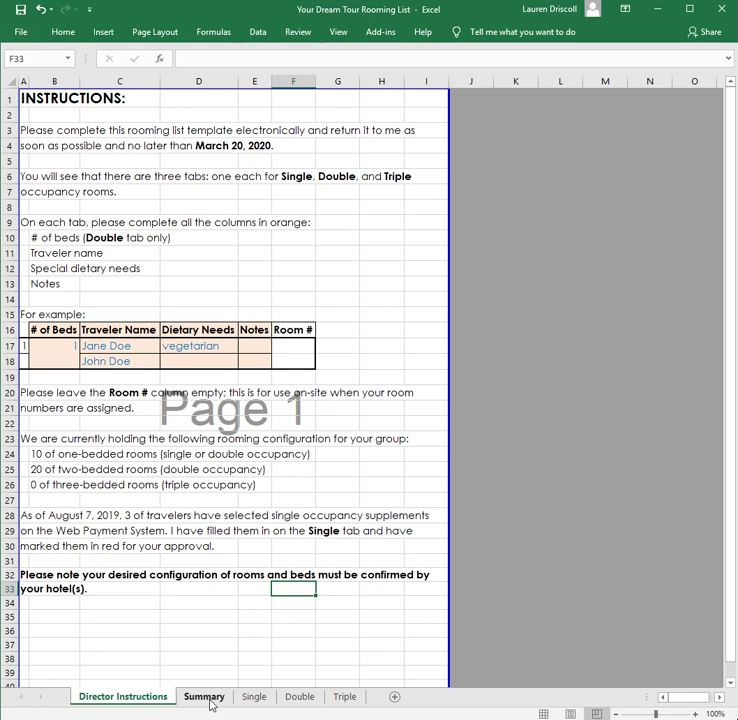
# - On the Summary sheet, inspect the formulas behind double, triple and total room counts
pyautogui.click(205, 697)
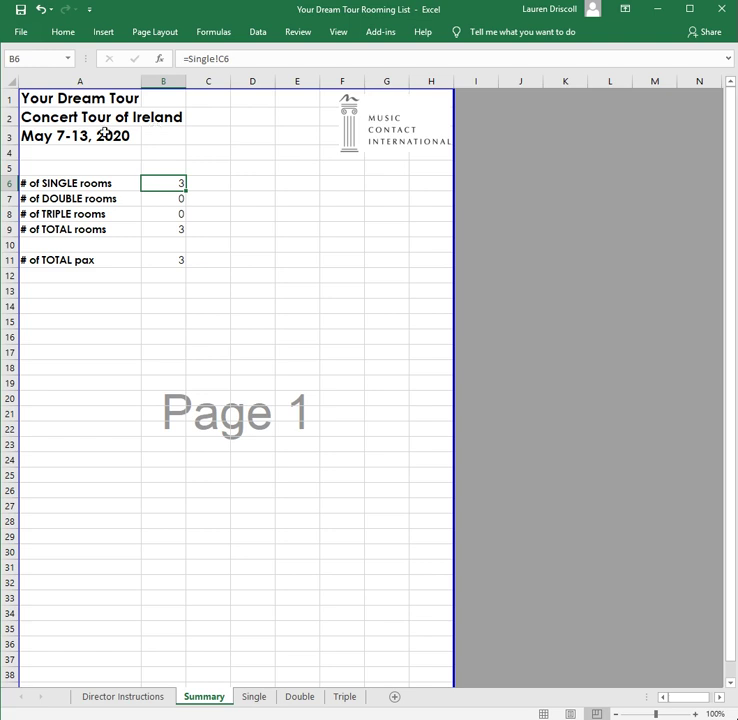
pyautogui.click(173, 204)
pyautogui.click(171, 215)
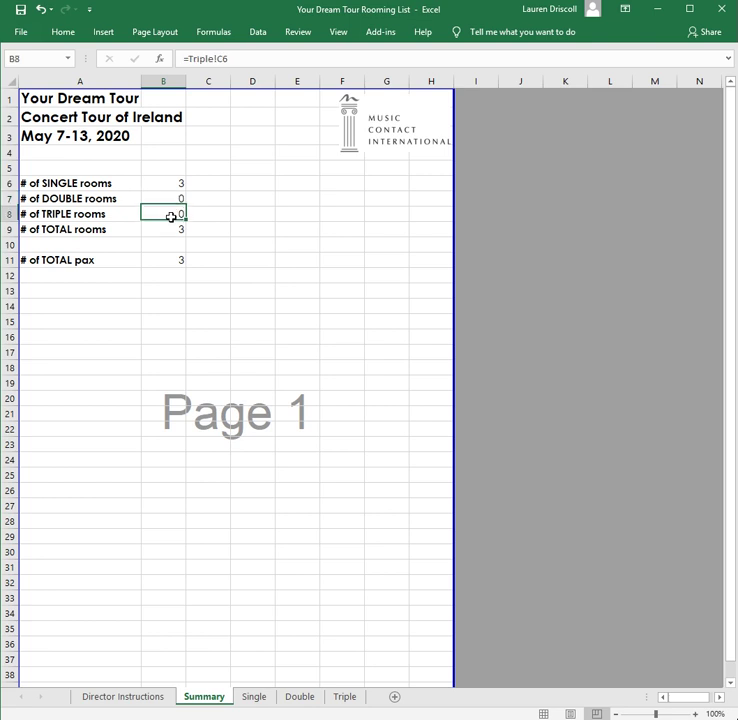
pyautogui.click(167, 230)
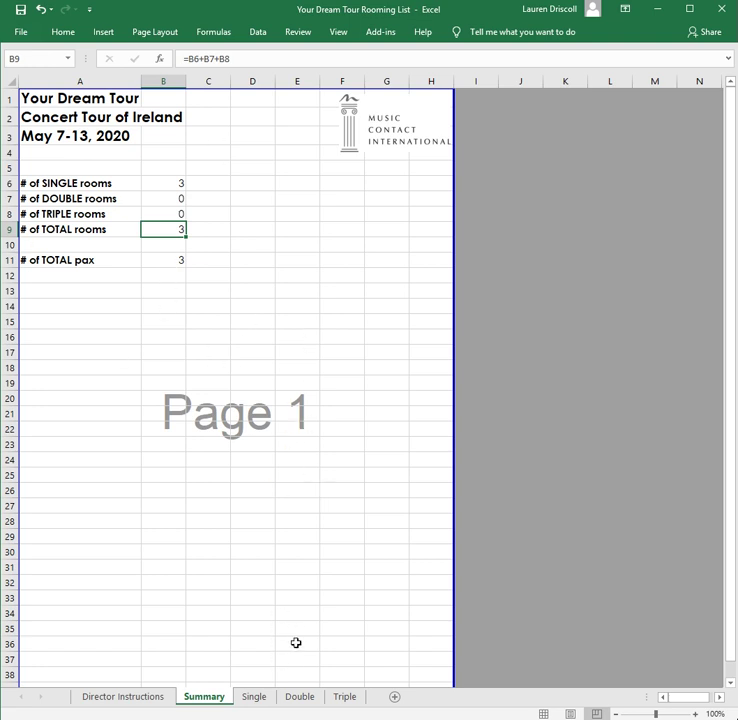
# - Review the three Single-sheet travellers, including the Director note and the Gluten Free diet
pyautogui.click(254, 697)
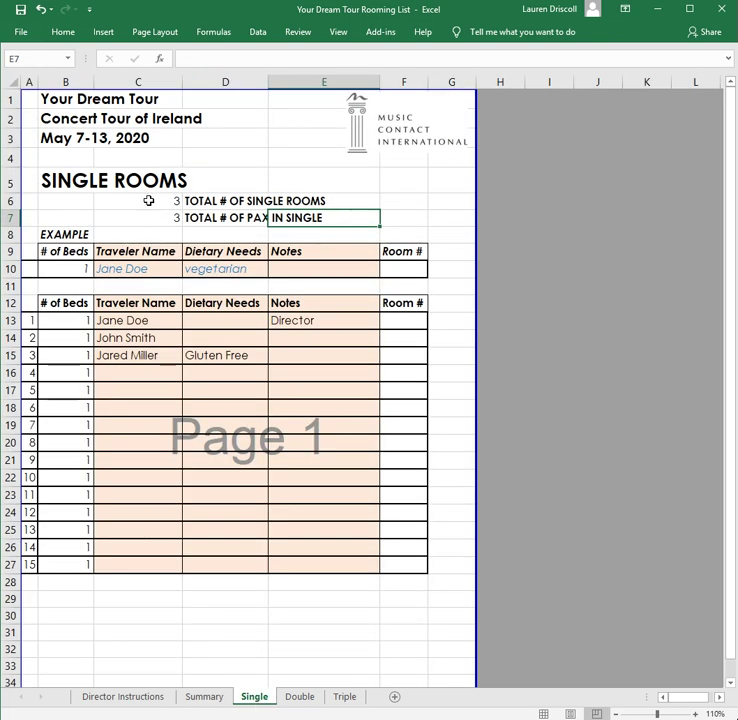
pyautogui.click(127, 319)
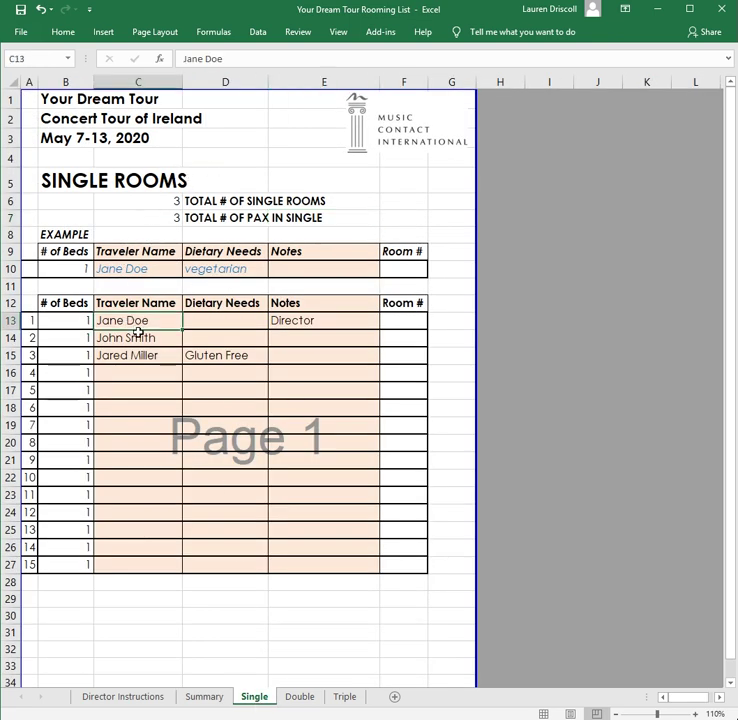
pyautogui.click(140, 340)
pyautogui.click(150, 355)
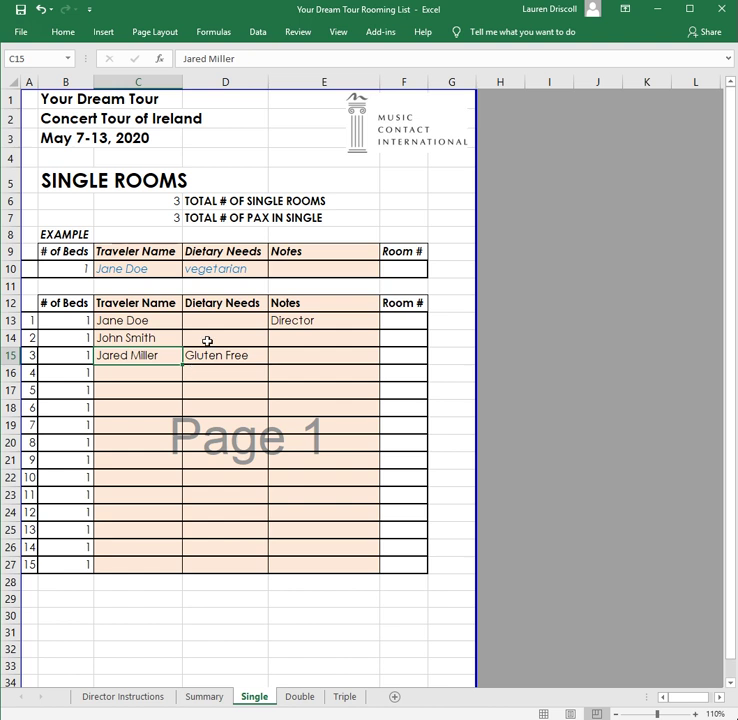
pyautogui.click(316, 323)
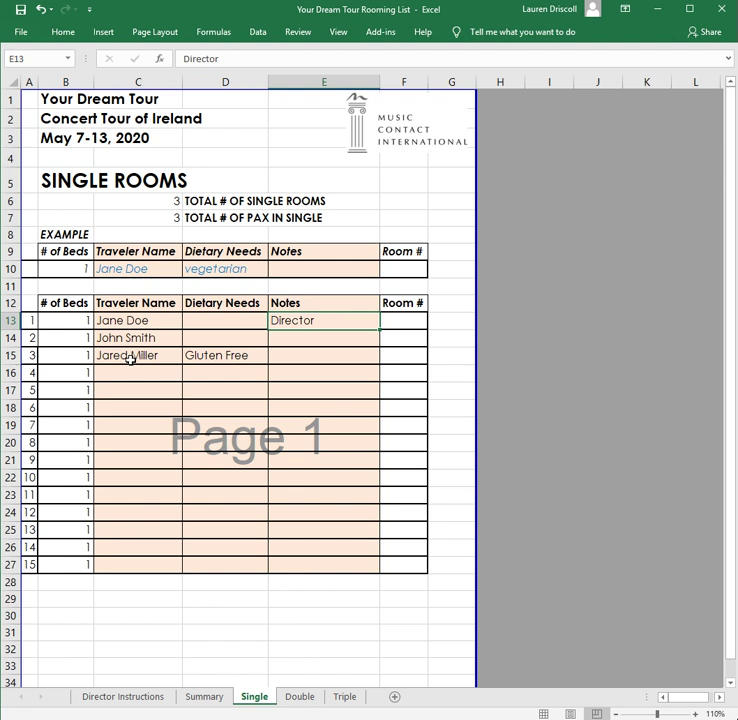
pyautogui.click(130, 357)
pyautogui.click(202, 353)
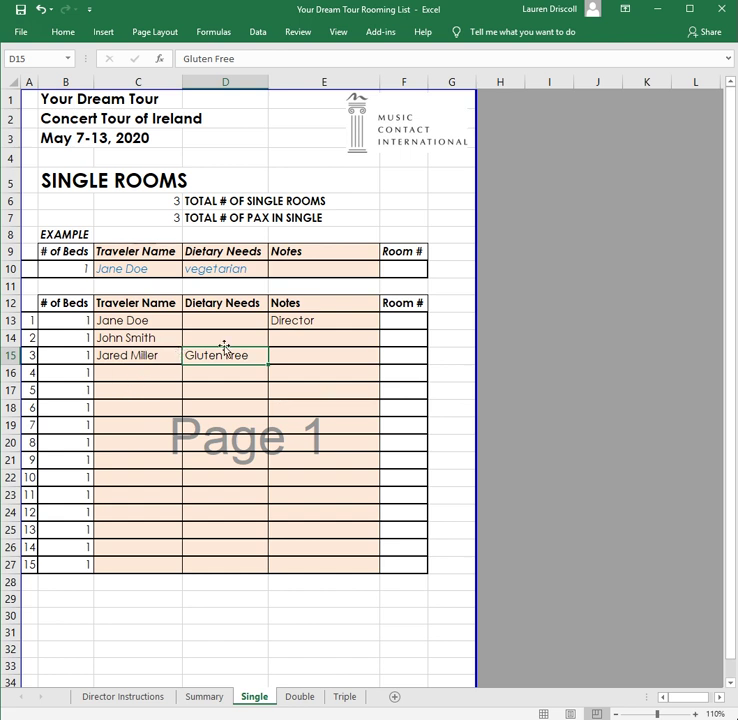
pyautogui.click(127, 356)
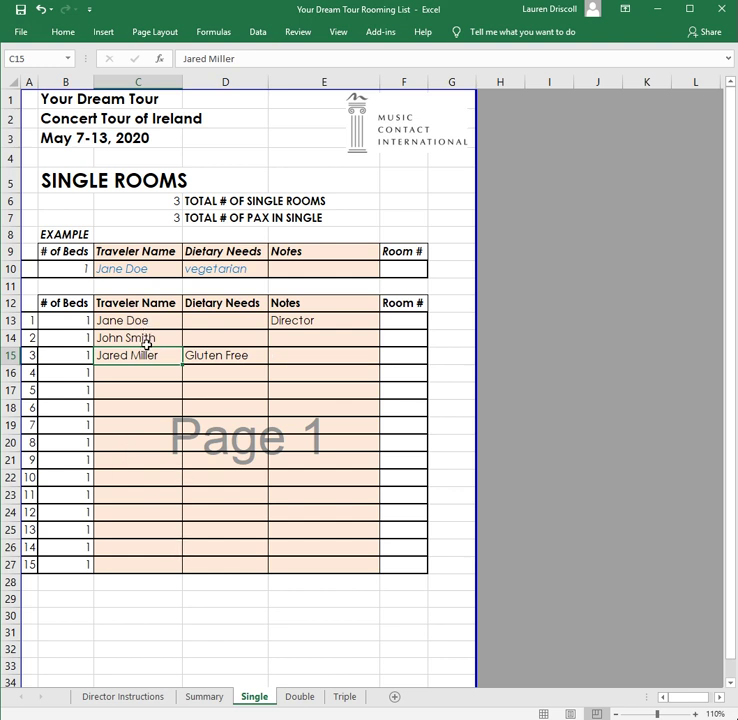
# - Enter the fourth traveller's full name in the Single list, correcting the surname capitalisation
pyautogui.click(178, 379)
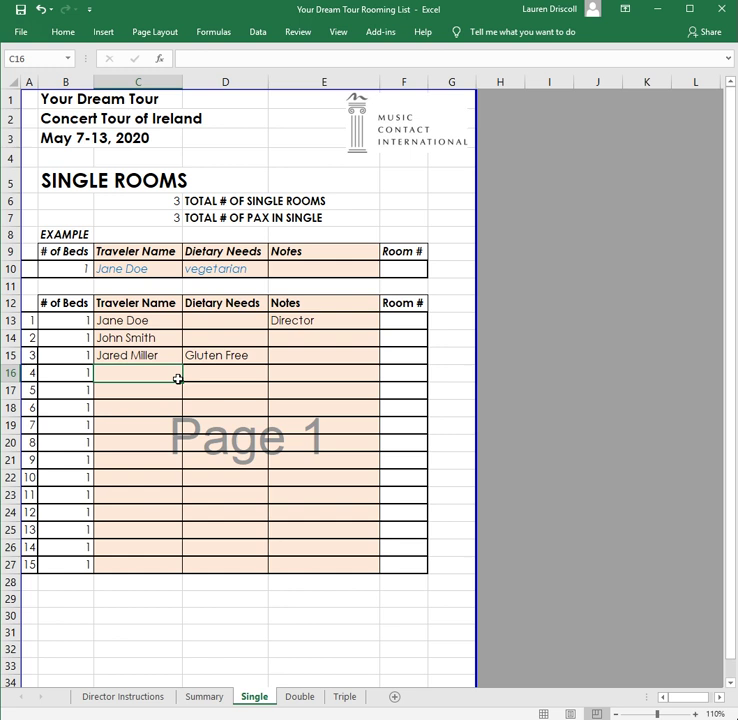
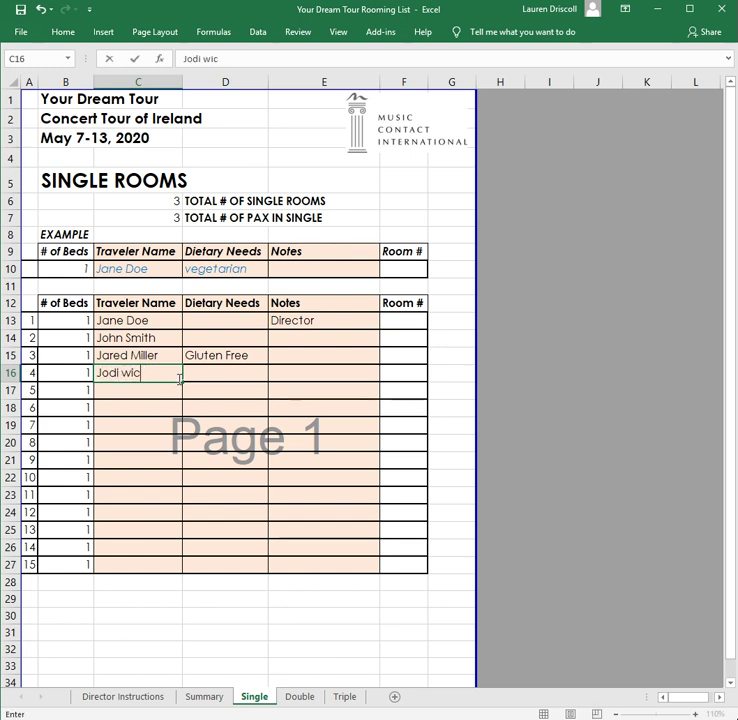
pyautogui.write('Wick')
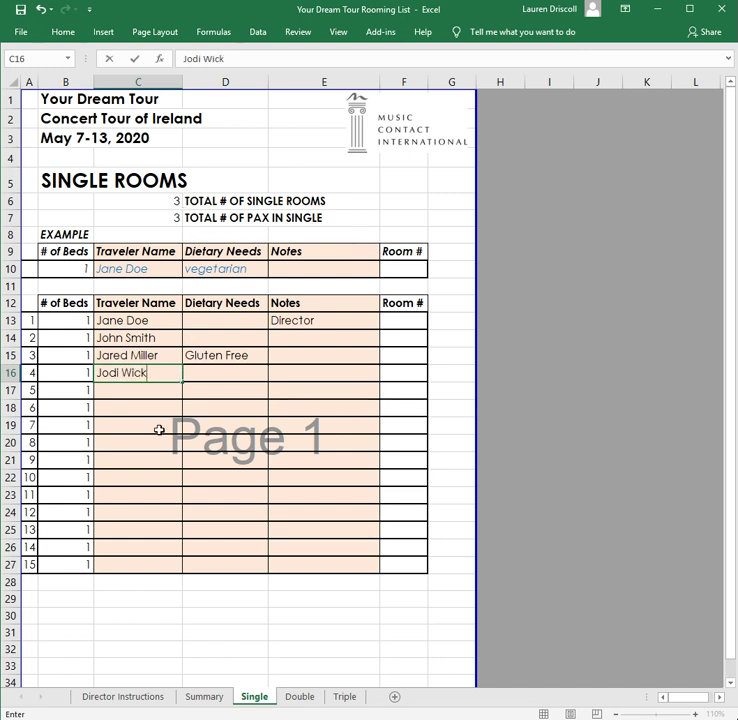
pyautogui.click(137, 405)
# - Raise the single-room total in C6 to 4
pyautogui.click(170, 205)
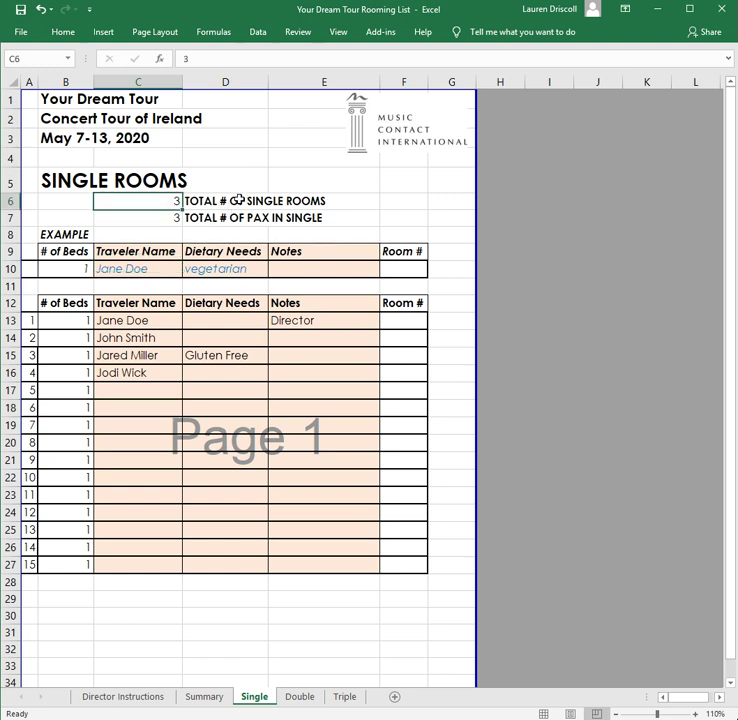
pyautogui.write('4')
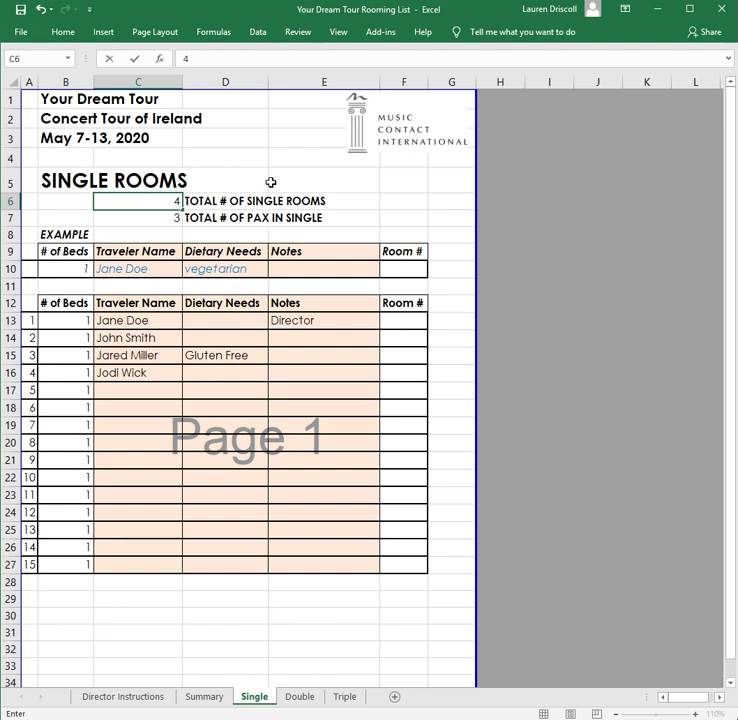
pyautogui.press('Return')
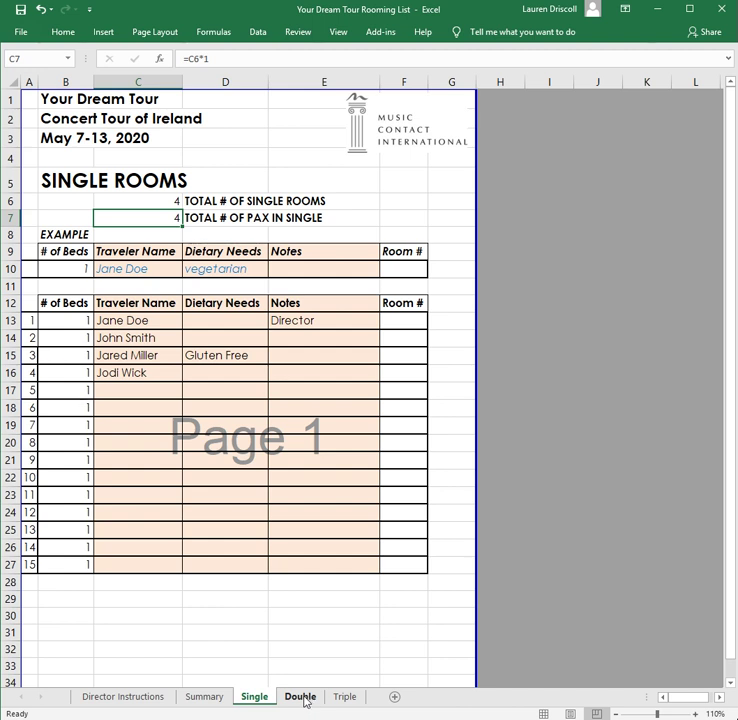
# - On the Double sheet, give the first room bed count 1 and two traveller names
pyautogui.click(306, 700)
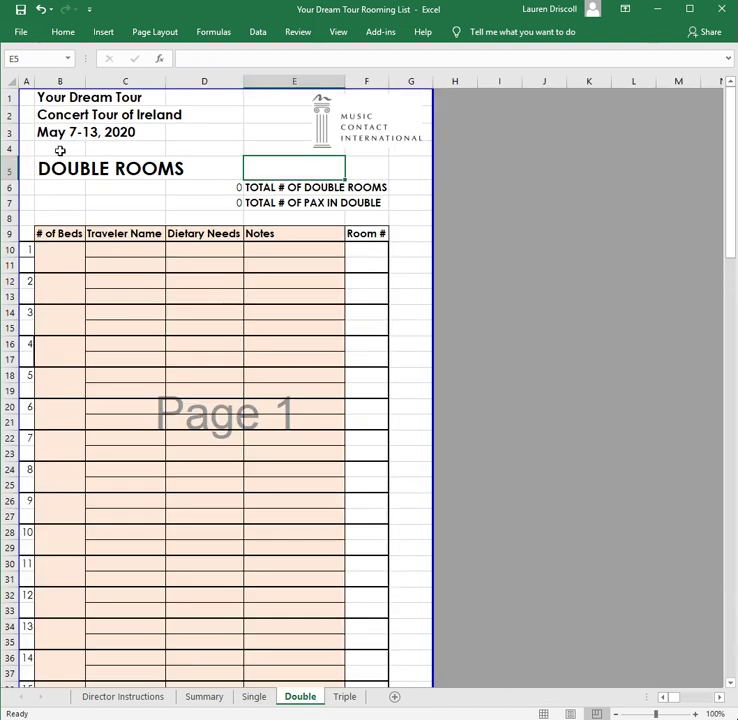
pyautogui.click(69, 267)
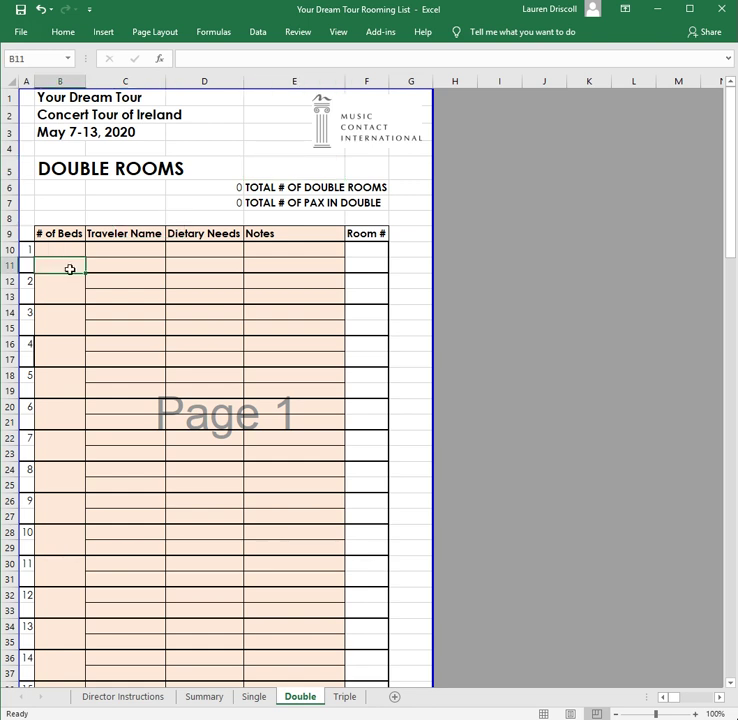
pyautogui.write('1')
pyautogui.click(125, 251)
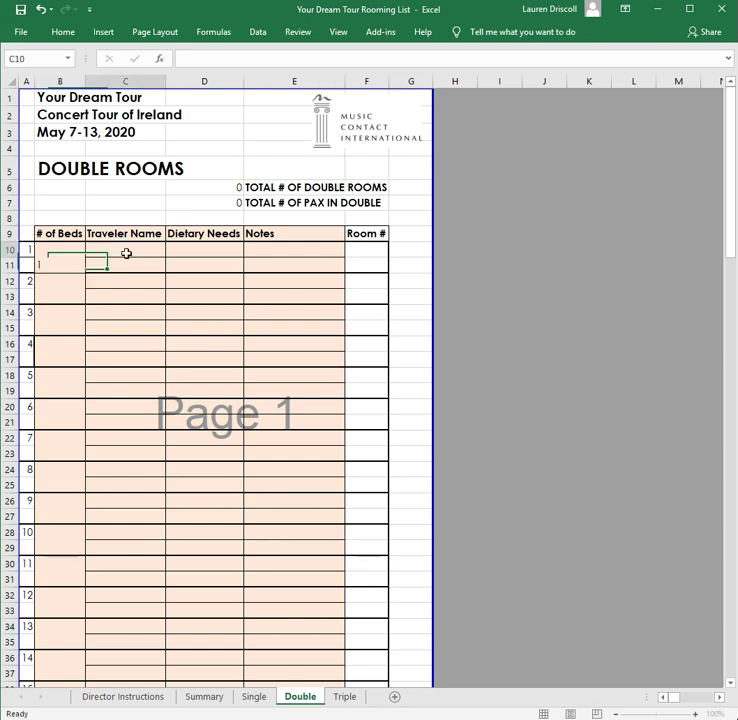
pyautogui.write('jane')
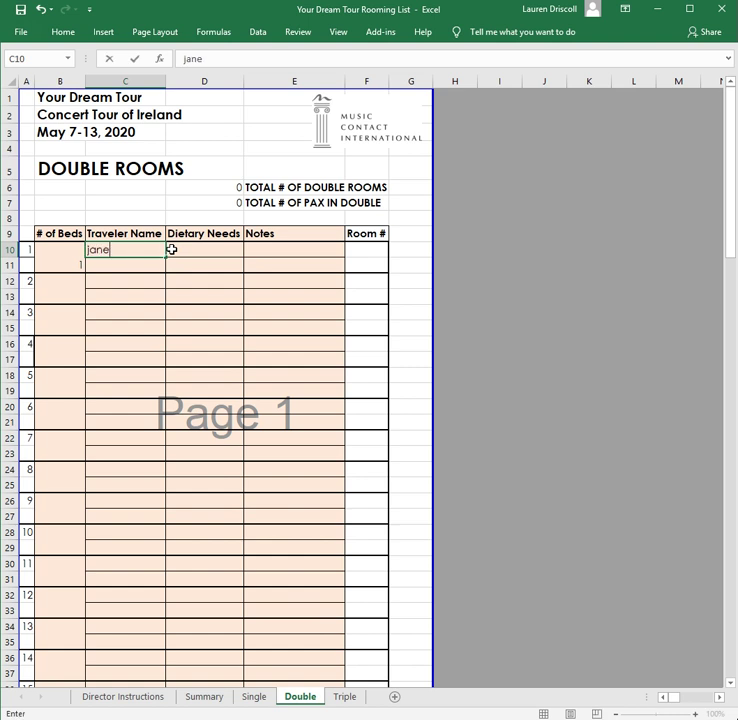
pyautogui.press('Return')
pyautogui.write('john')
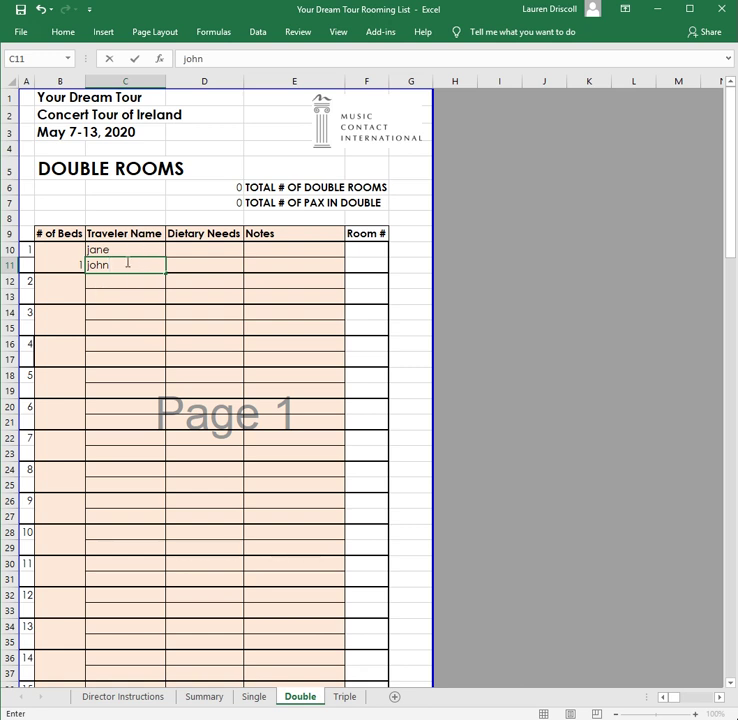
pyautogui.click(237, 252)
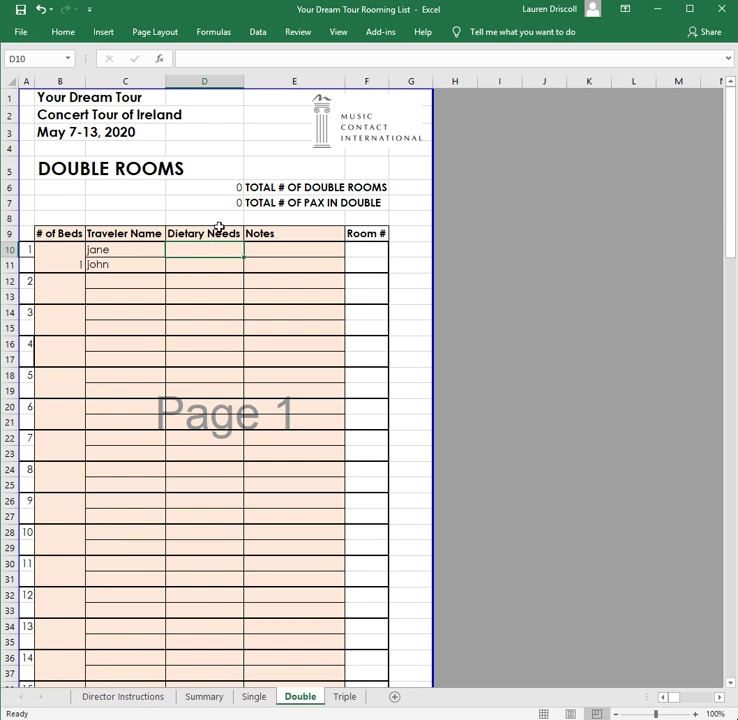
# - Give the second double room bed count 2 and two more traveller names
pyautogui.click(71, 295)
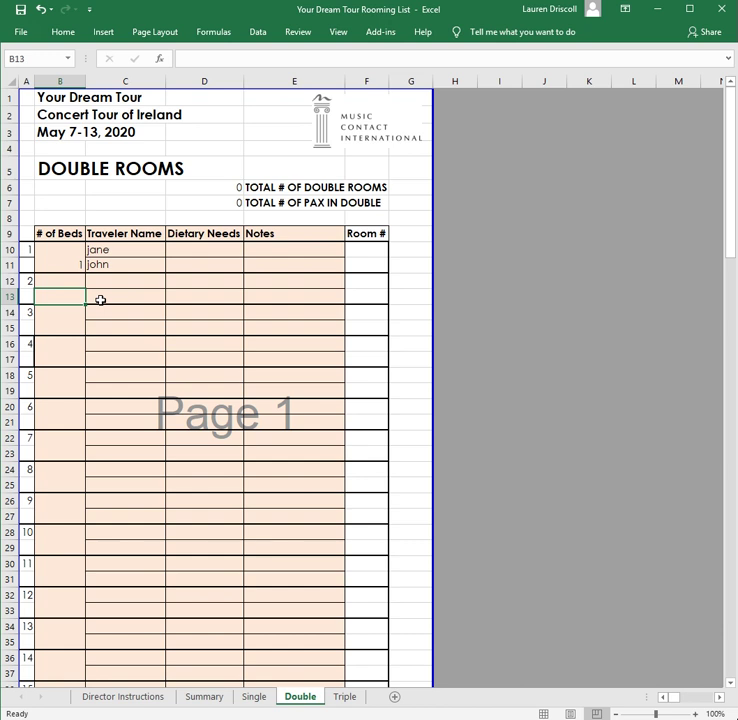
pyautogui.write('2')
pyautogui.click(158, 285)
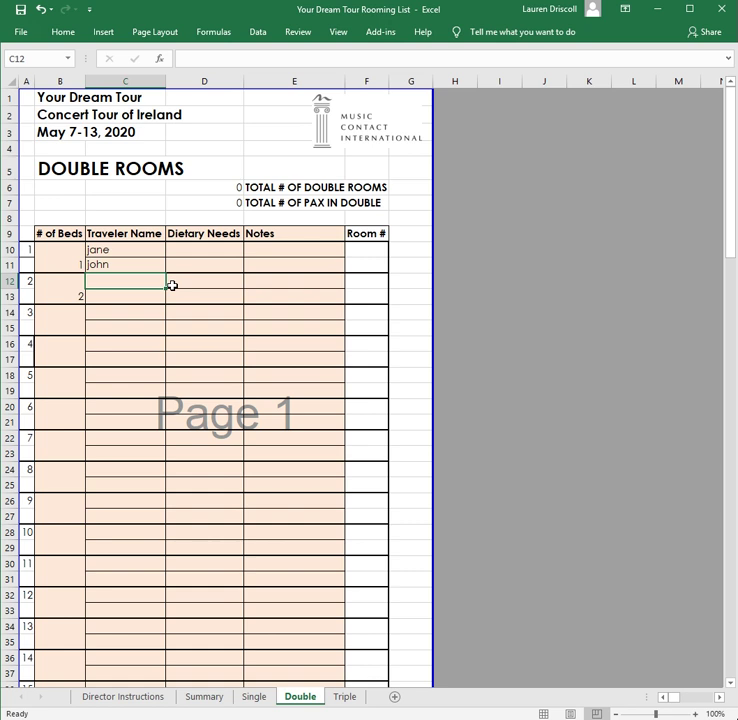
pyautogui.write('jodi')
pyautogui.press('Tab')
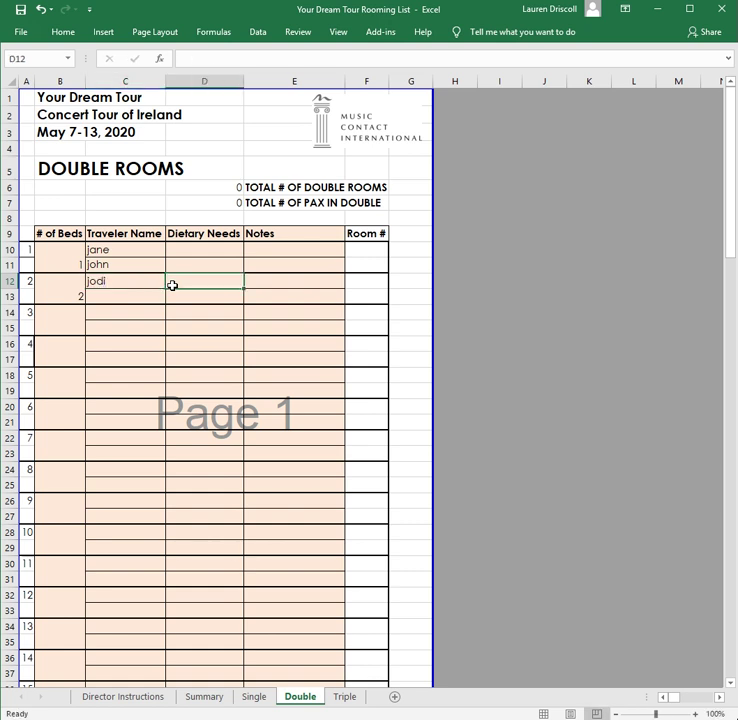
pyautogui.press('Down')
pyautogui.press('Left')
pyautogui.write('da')
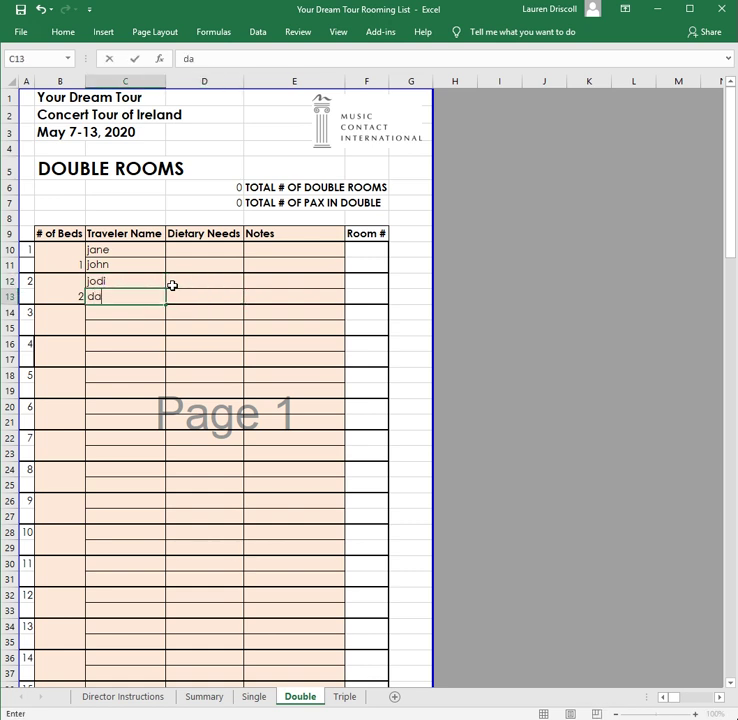
pyautogui.click(122, 326)
# - Set the double-room total to 2 after counting the rooms used
pyautogui.click(234, 188)
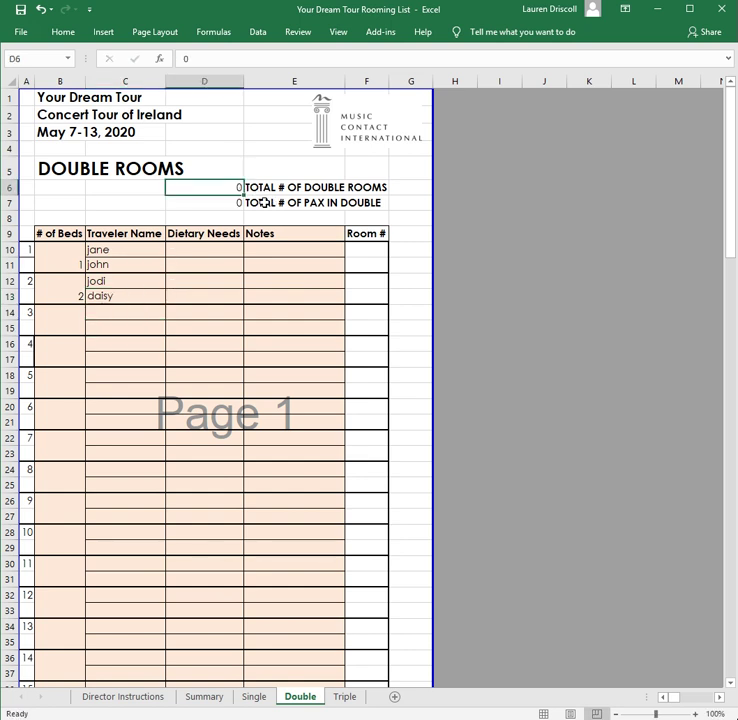
pyautogui.moveTo(35, 250); pyautogui.dragTo(28, 292)
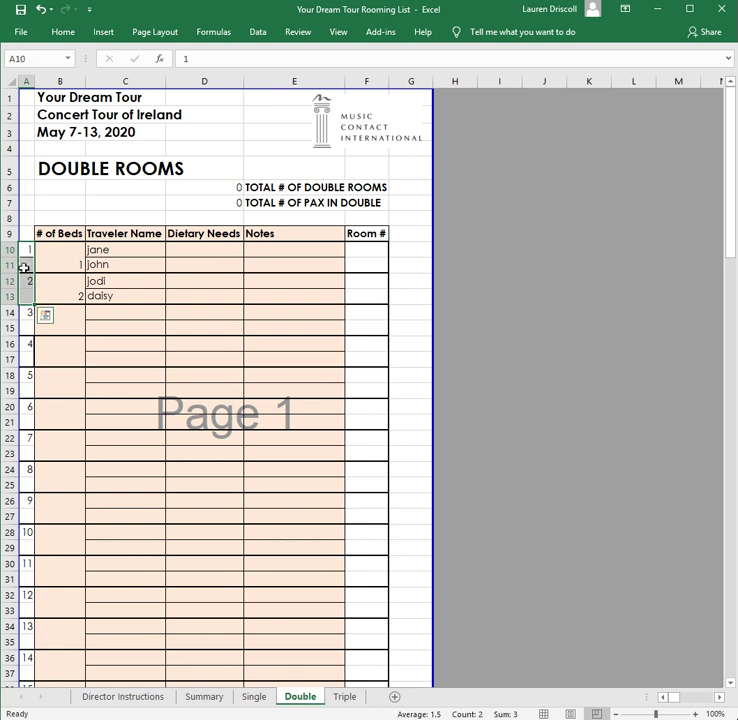
pyautogui.click(227, 187)
pyautogui.write('2')
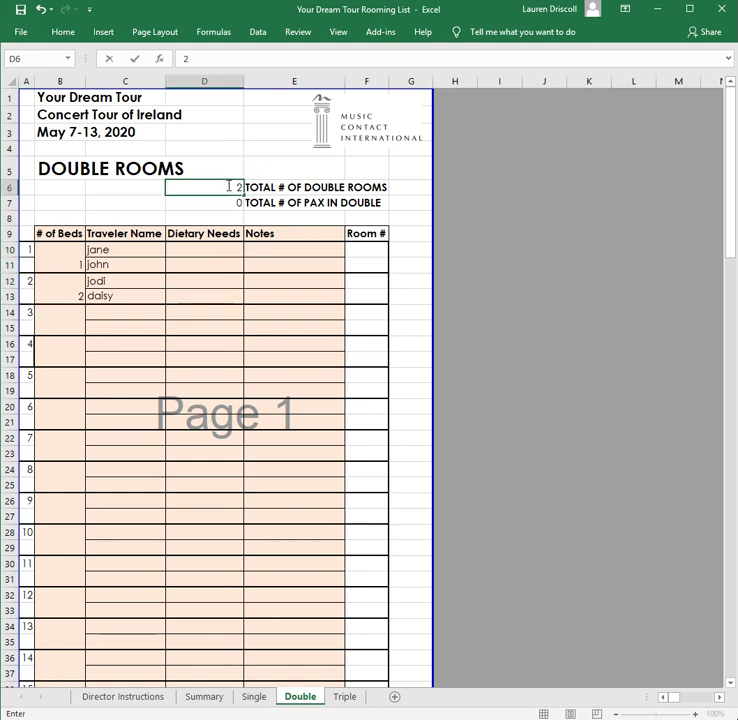
pyautogui.press('Return')
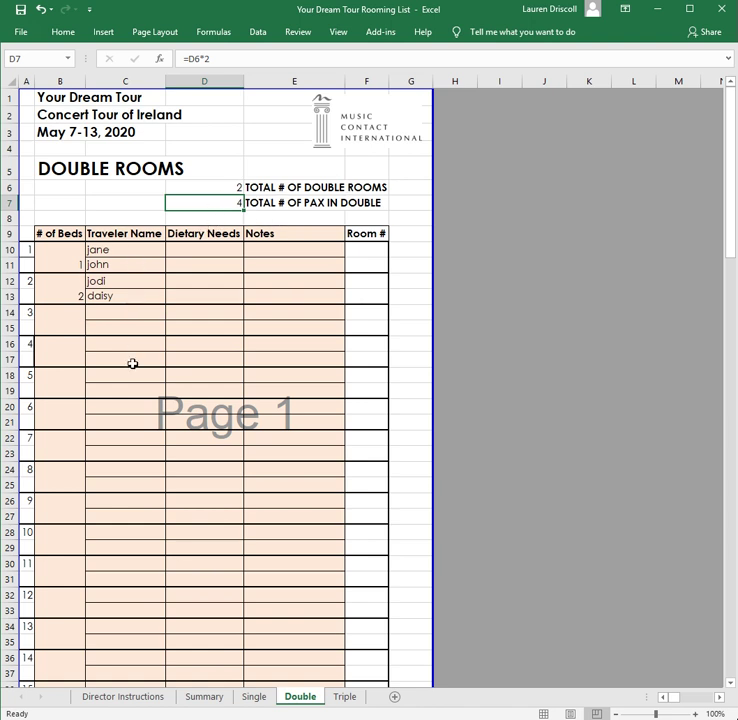
# - Check the Triple, Double and Single sheets, then the Summary's total pax and rooms formulas
pyautogui.click(351, 700)
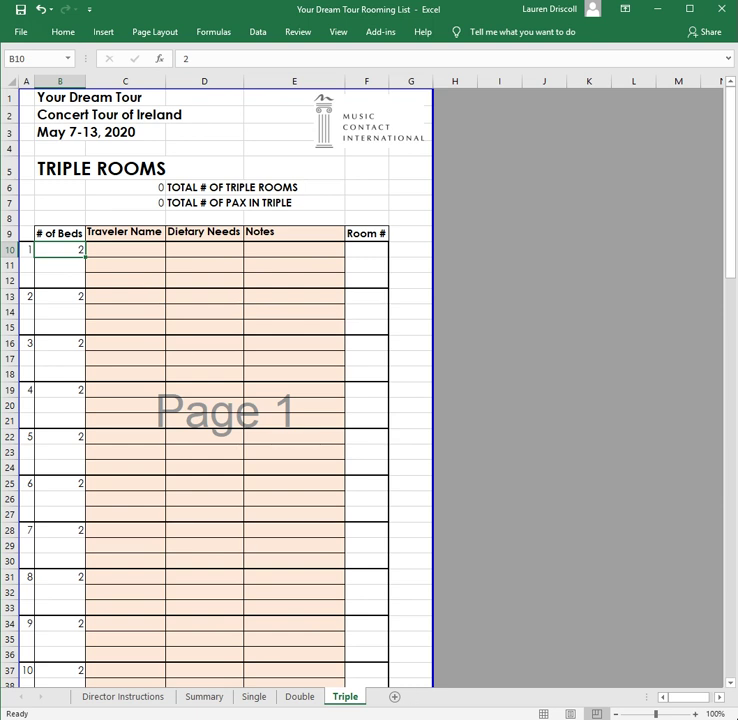
pyautogui.click(300, 697)
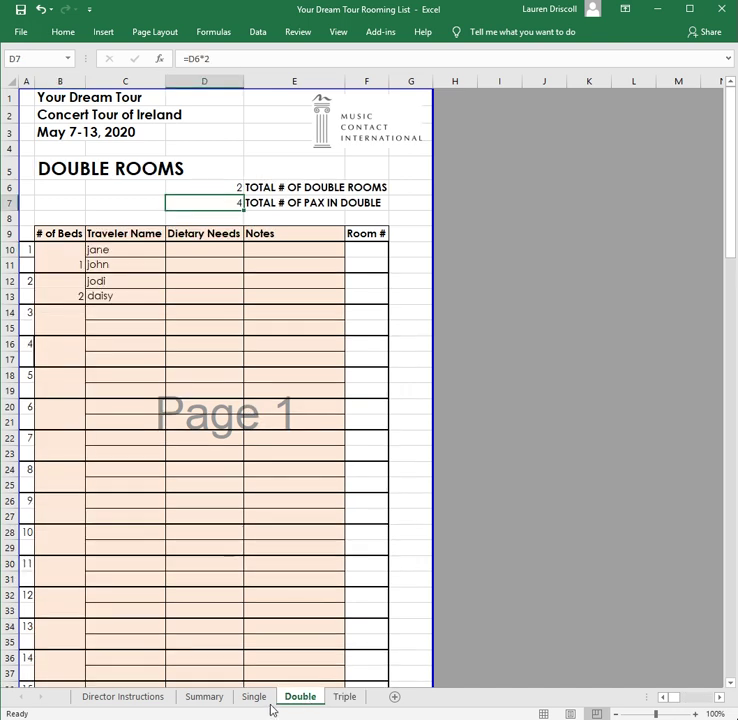
pyautogui.click(258, 700)
pyautogui.click(210, 700)
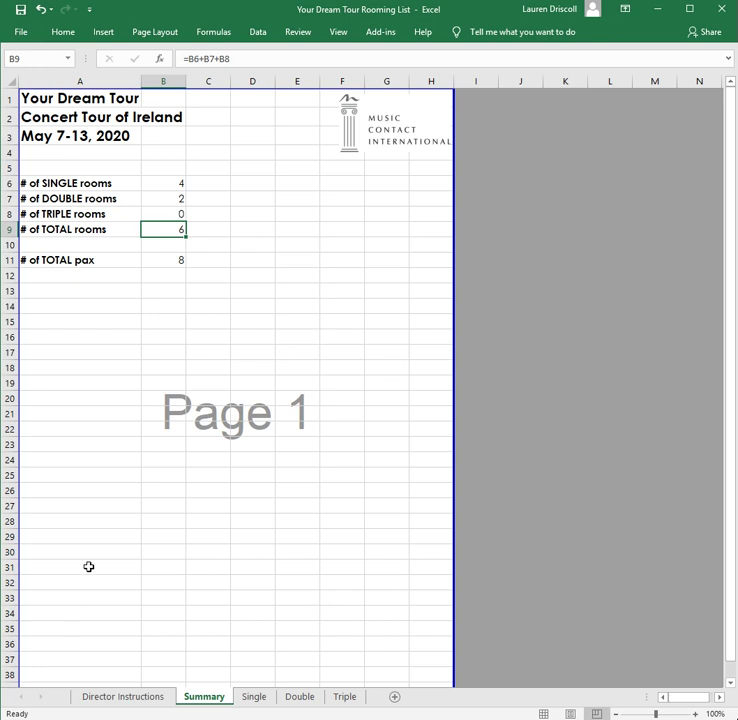
pyautogui.click(178, 261)
pyautogui.click(180, 229)
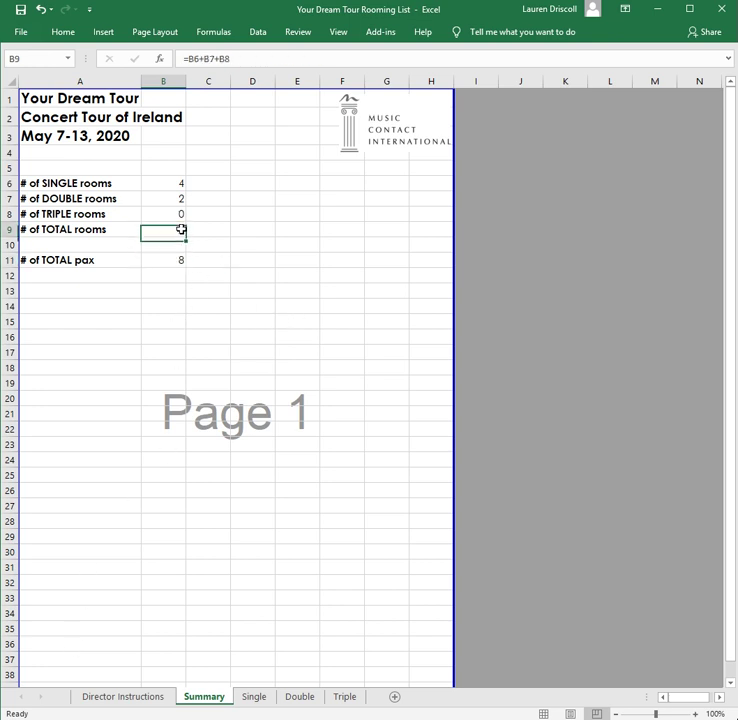